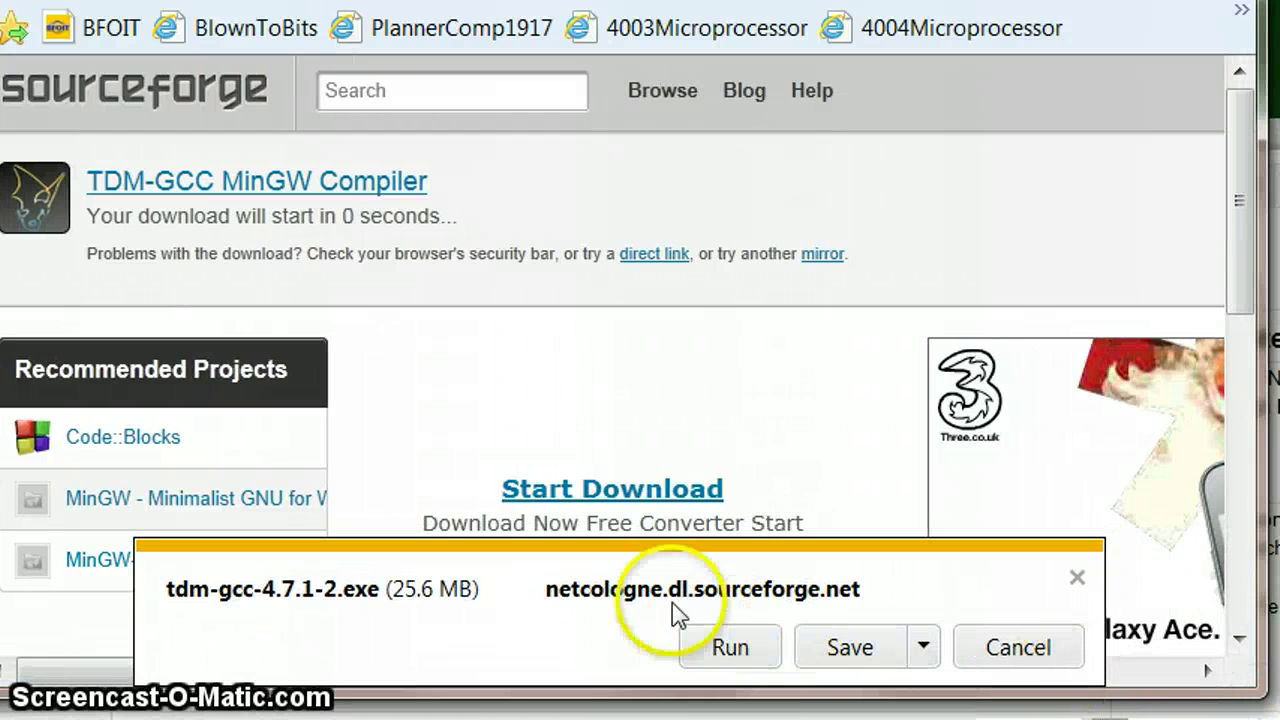
Step: Save the tdm-gcc-4.7.1-2.exe installer, run it despite the SmartScreen Filter, and allow it to make changes to the computer
left_click(868, 658)
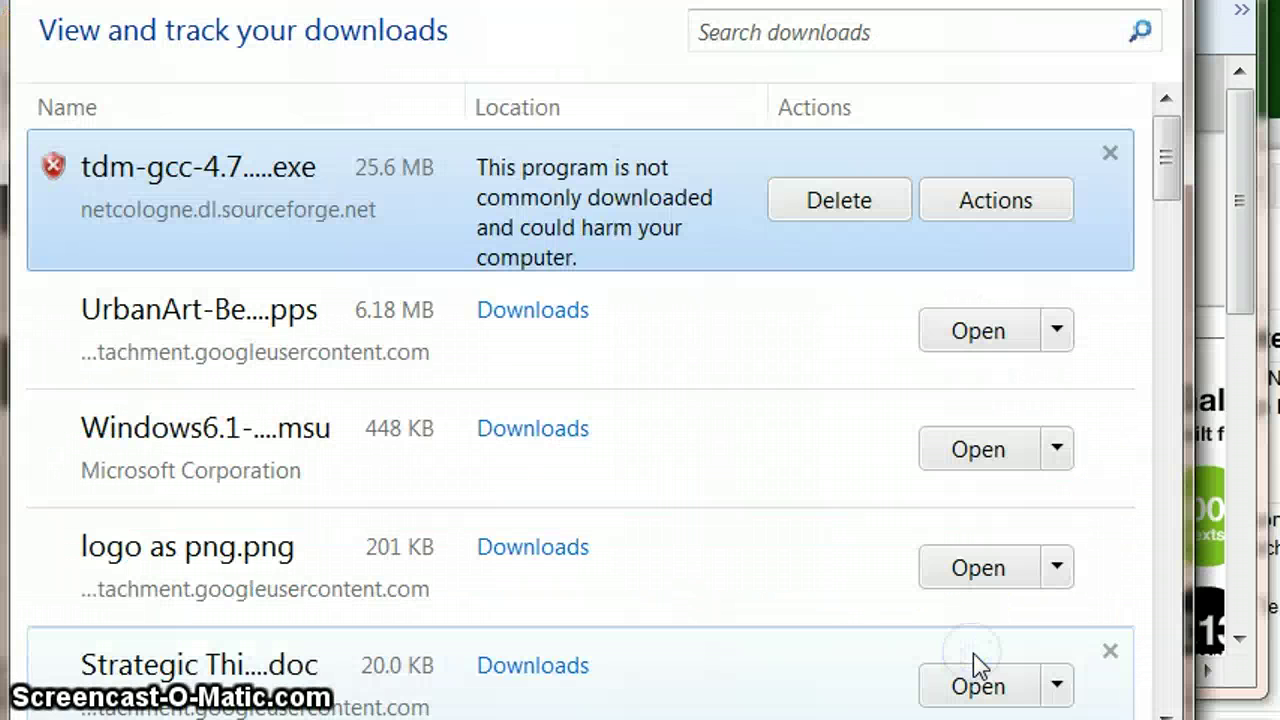
left_click(341, 210)
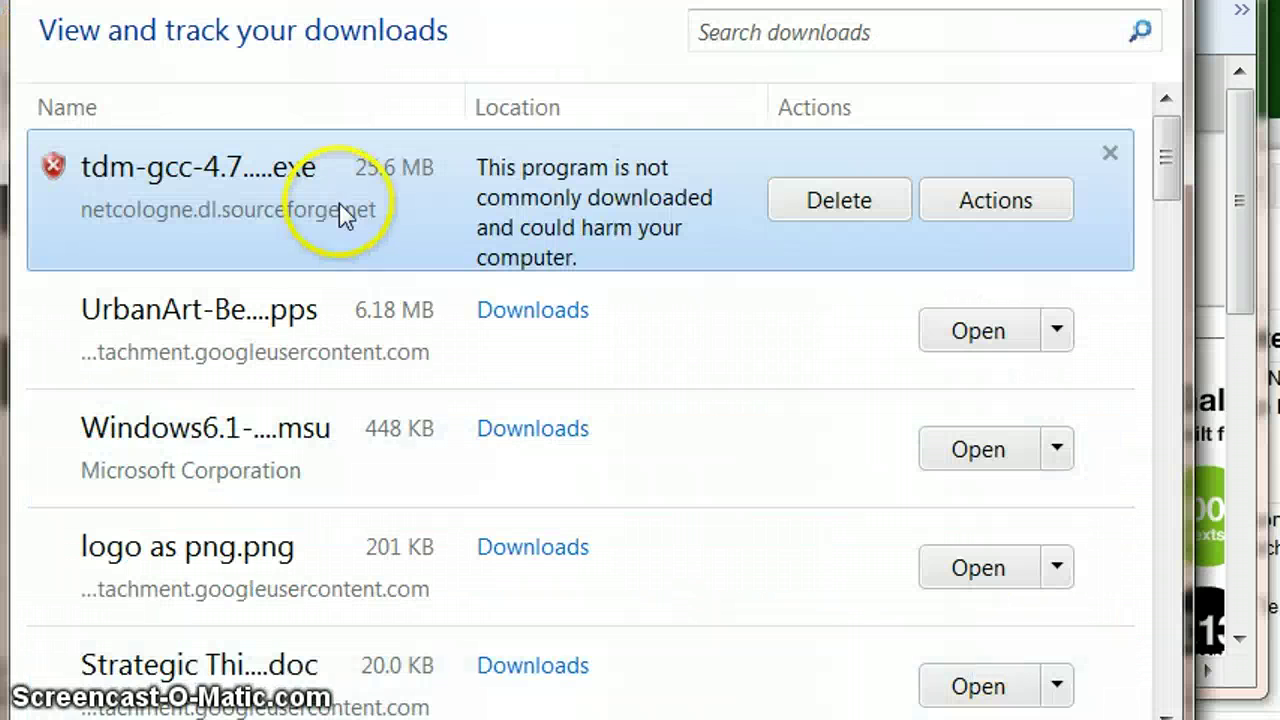
left_click(988, 214)
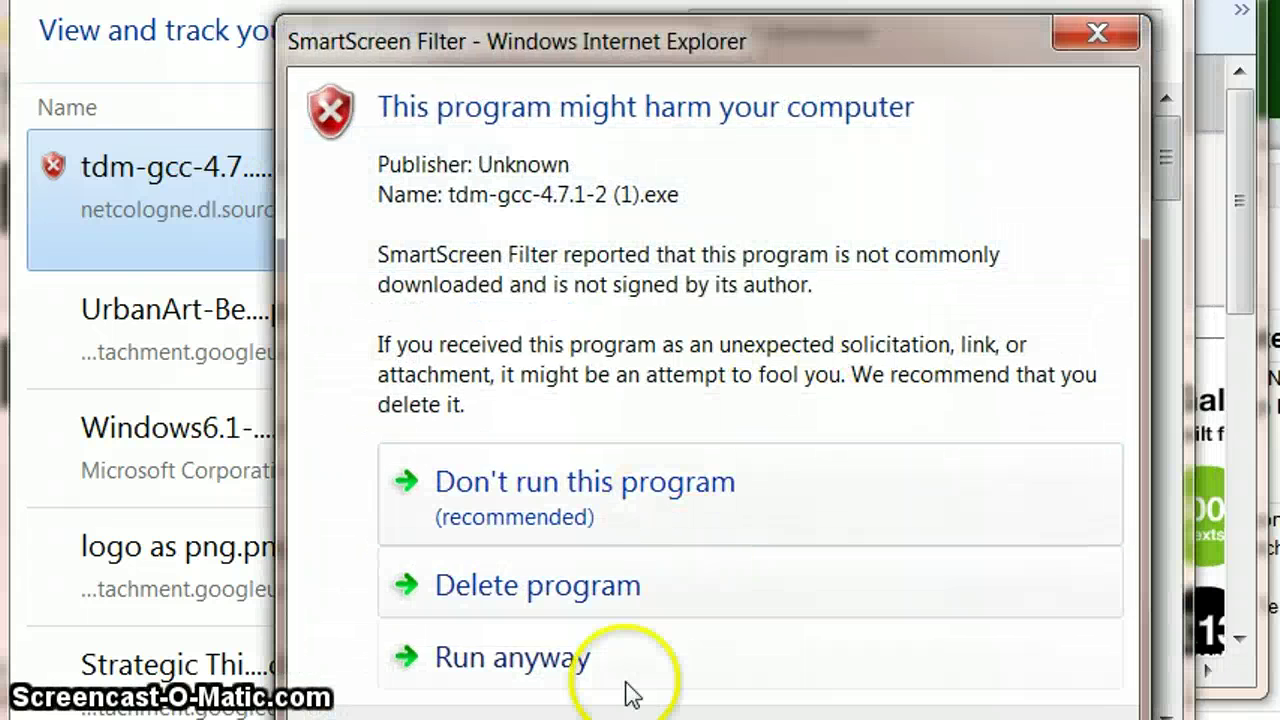
left_click(488, 665)
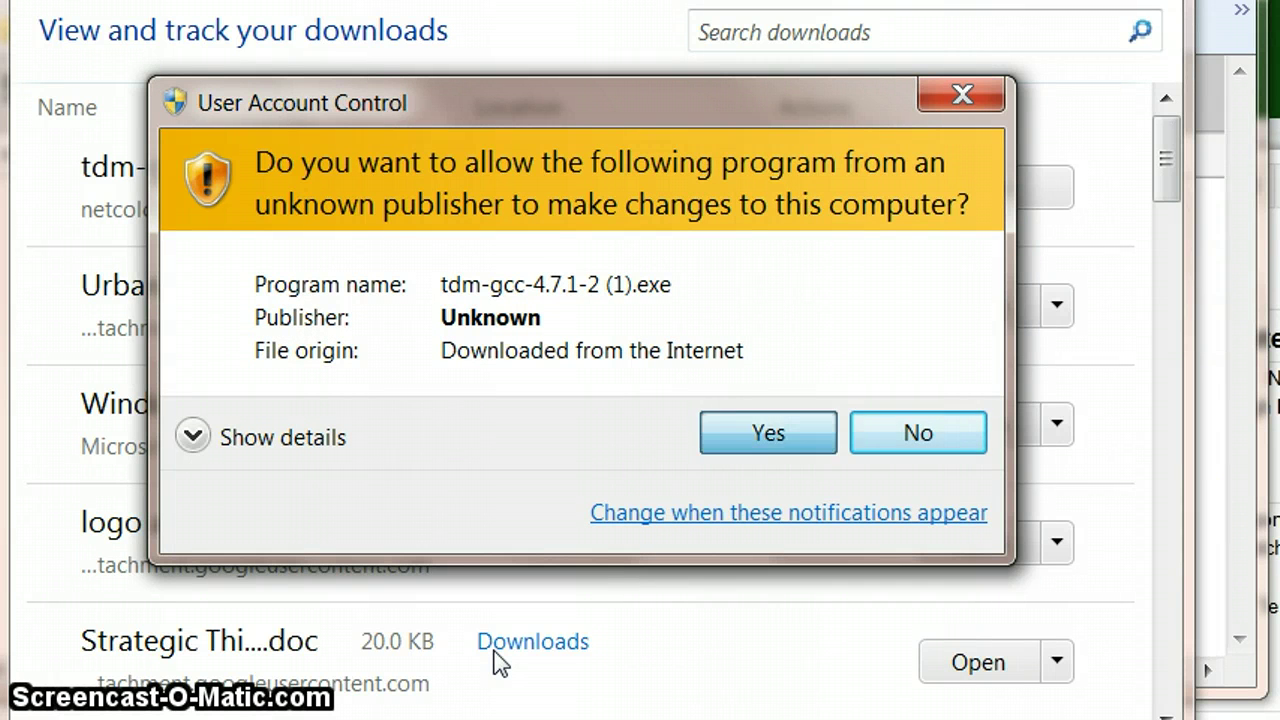
left_click(766, 438)
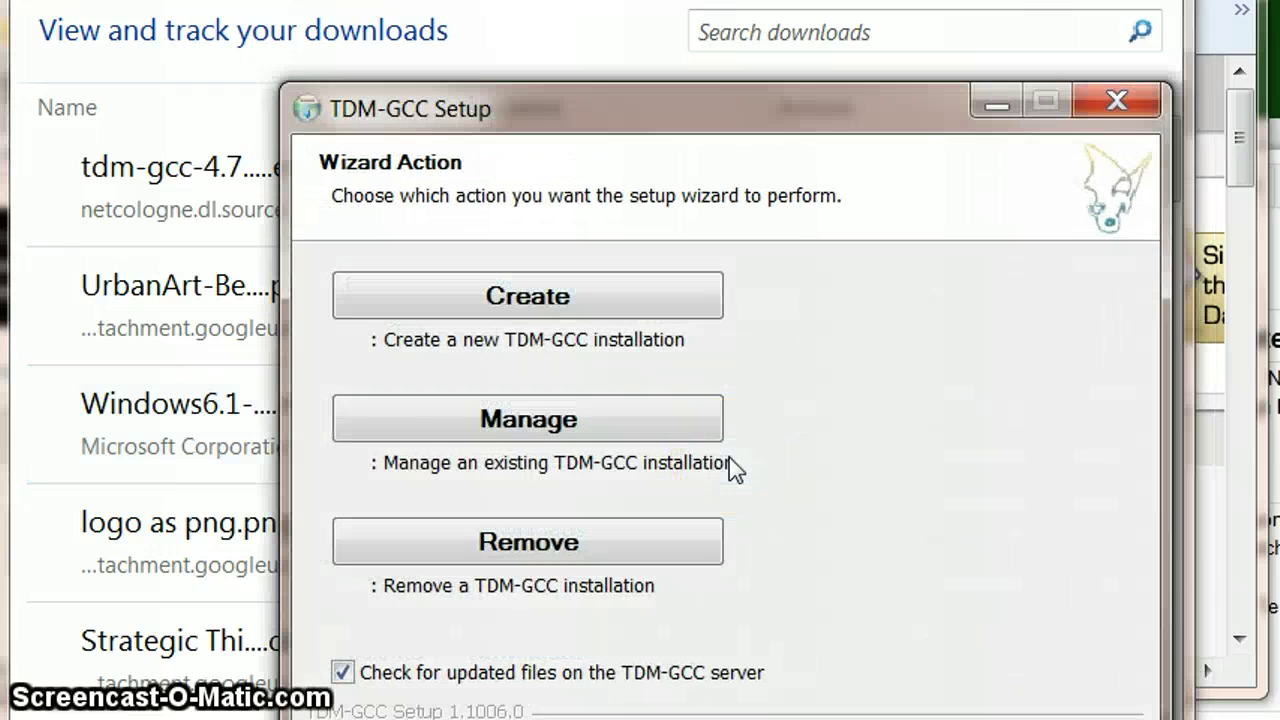
Step: Create a new TDM-GCC installation using the MinGW/TDM (32-bit) edition in the directory C:\MinGW32
left_click_drag(642, 84, 542, 20)
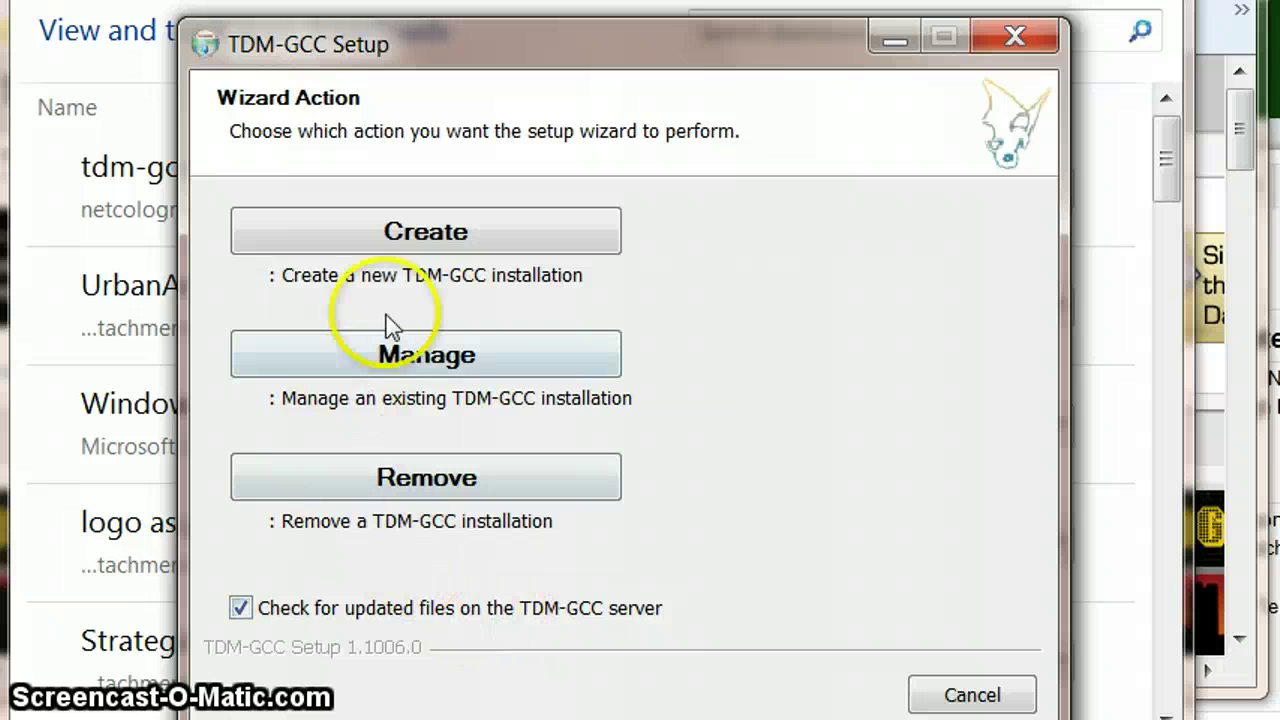
left_click(420, 236)
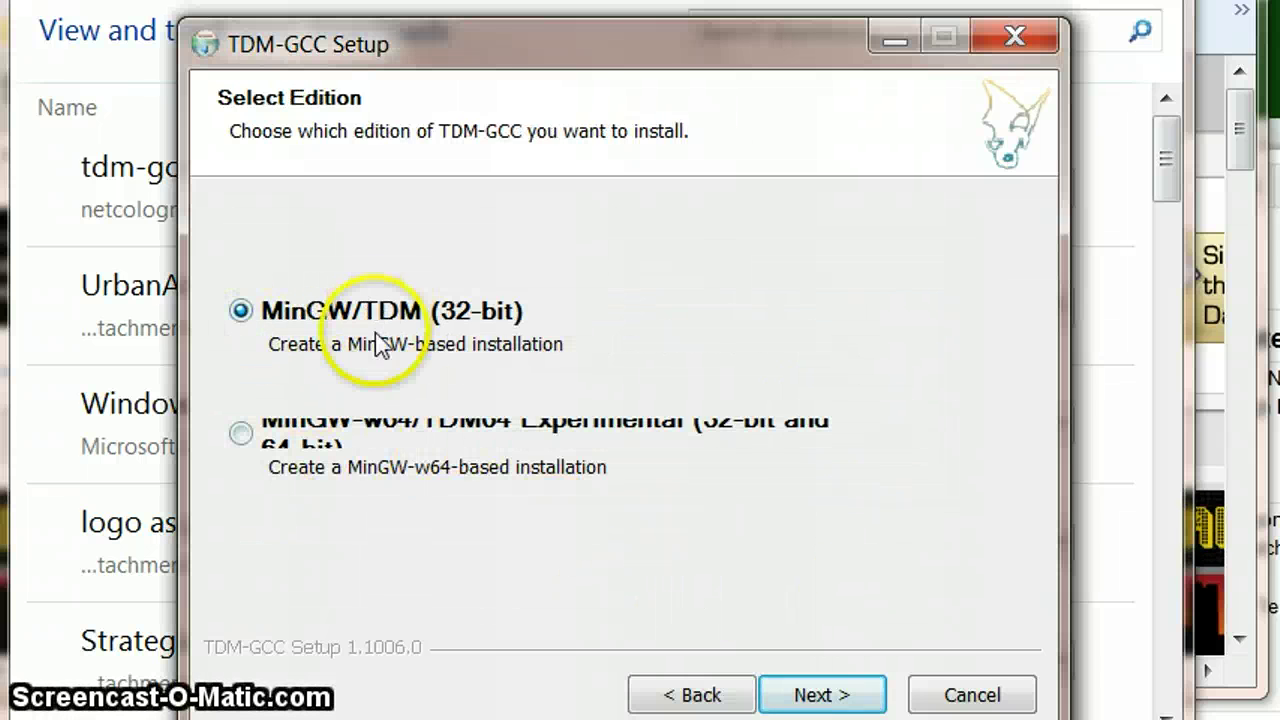
left_click_drag(567, 47, 517, 11)
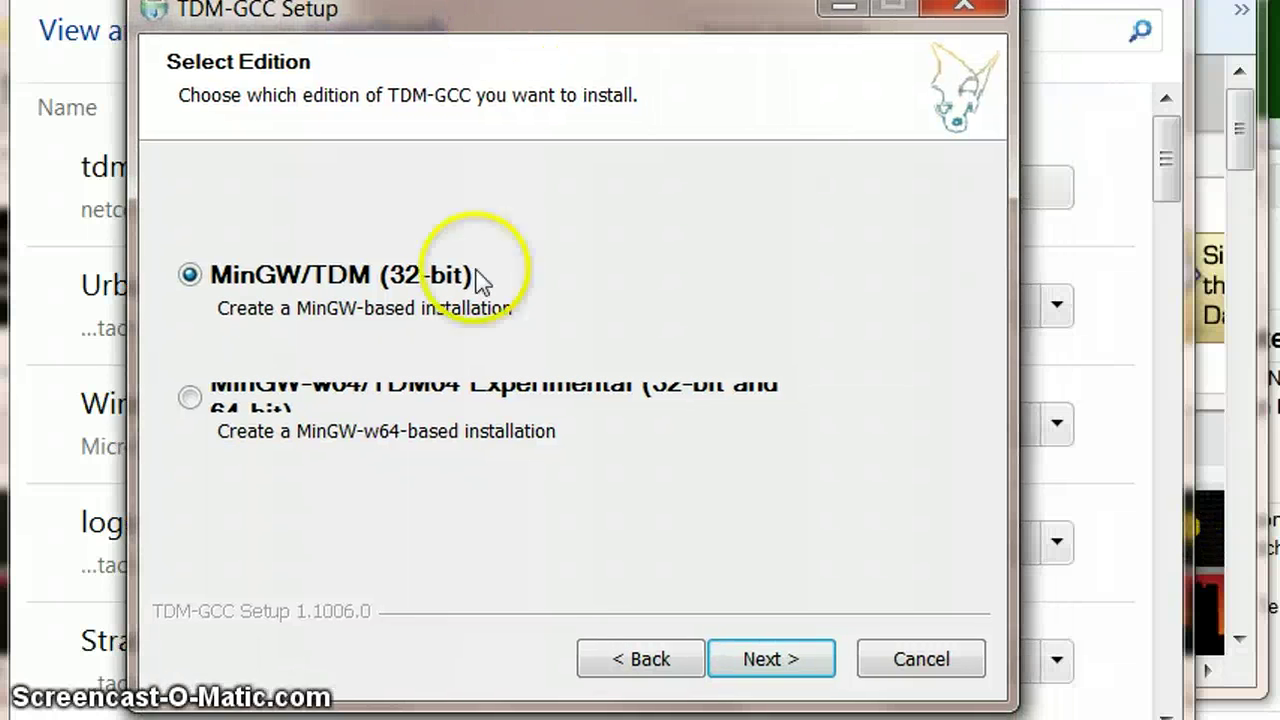
left_click(767, 660)
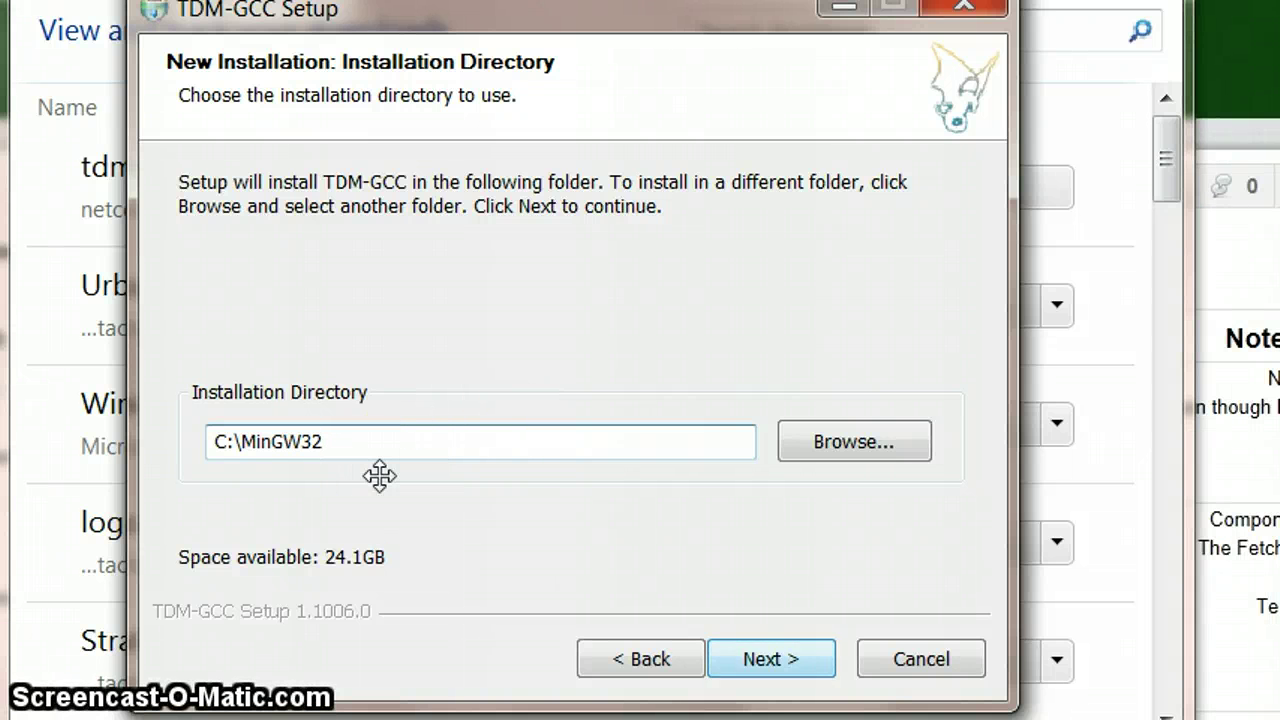
left_click(762, 657)
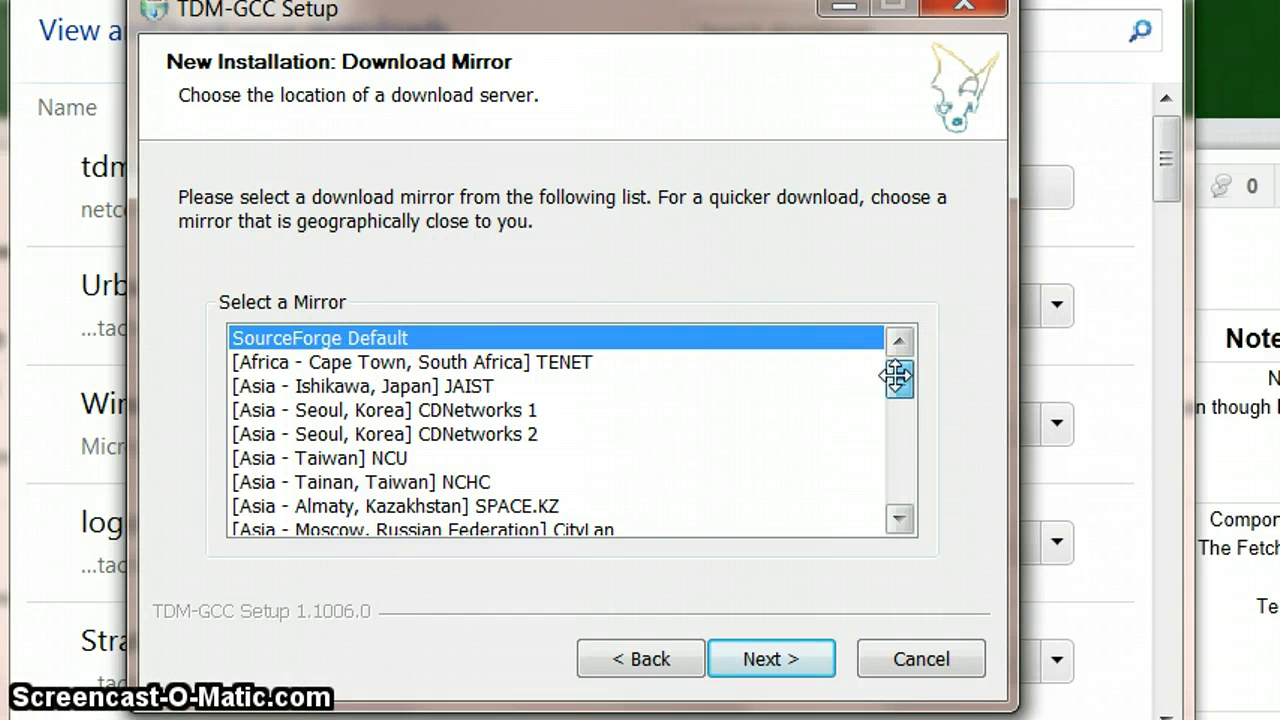
Step: Choose the [Europe - Kent, UK] UKMirror download mirror for the installation
left_click_drag(898, 376, 904, 446)
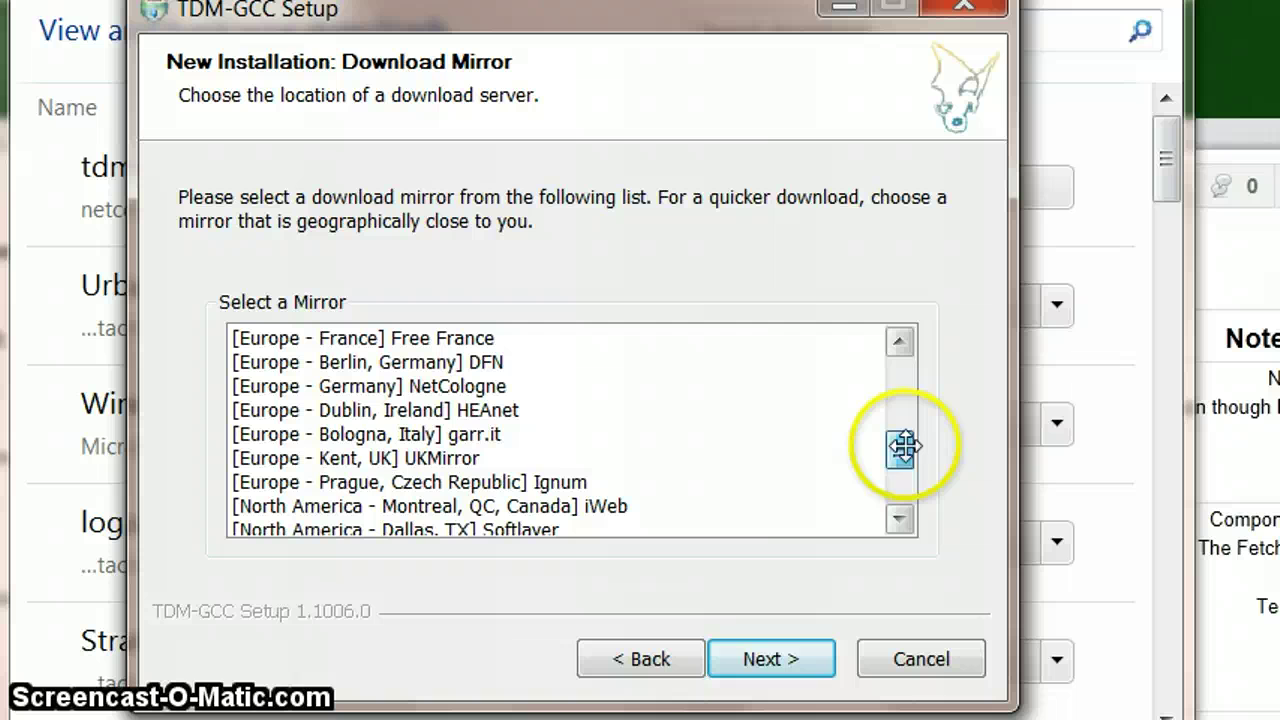
left_click(337, 459)
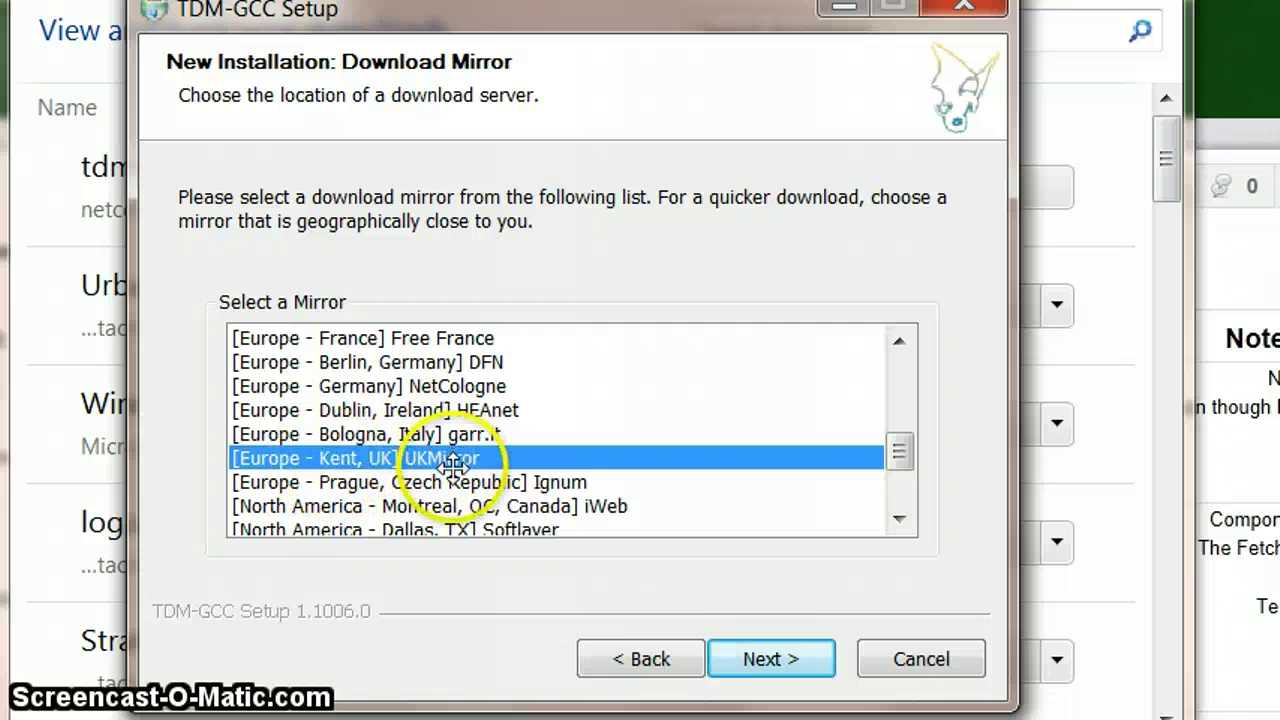
left_click(748, 658)
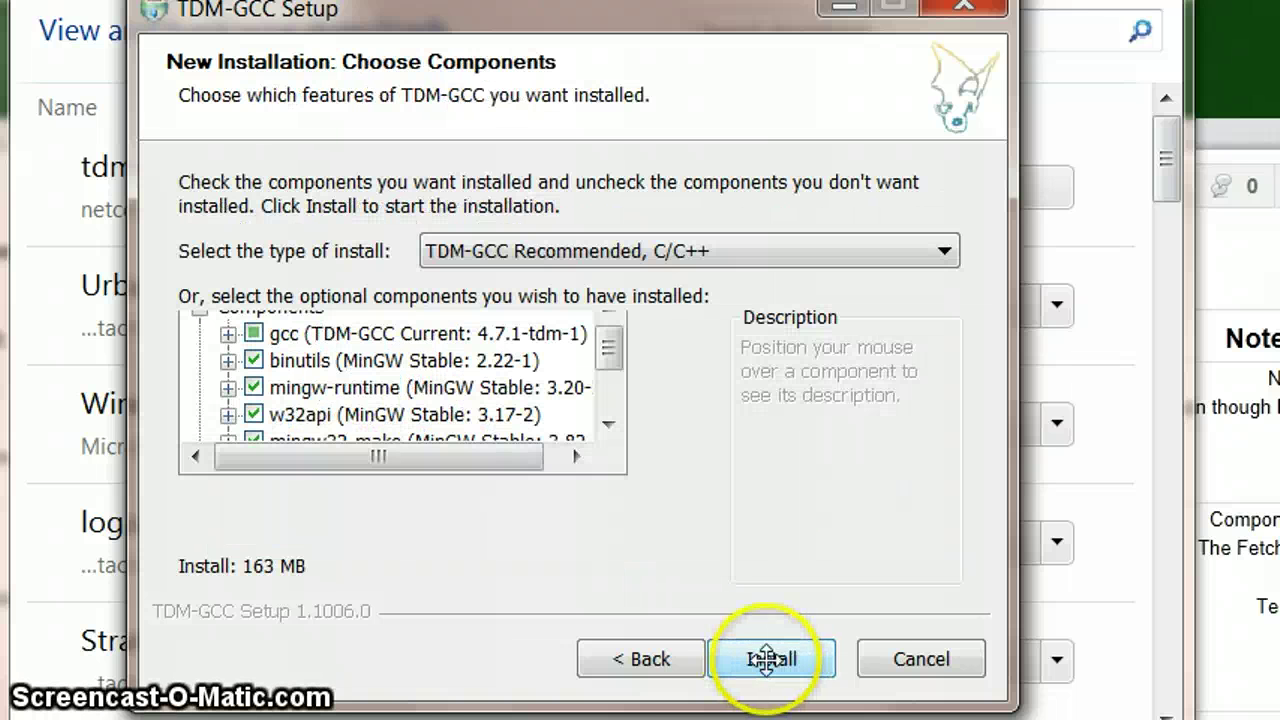
Step: Install the TDM-GCC Recommended, C/C++ components with Add to PATH included, and finish the setup with the README file opened
left_click_drag(609, 345, 609, 388)
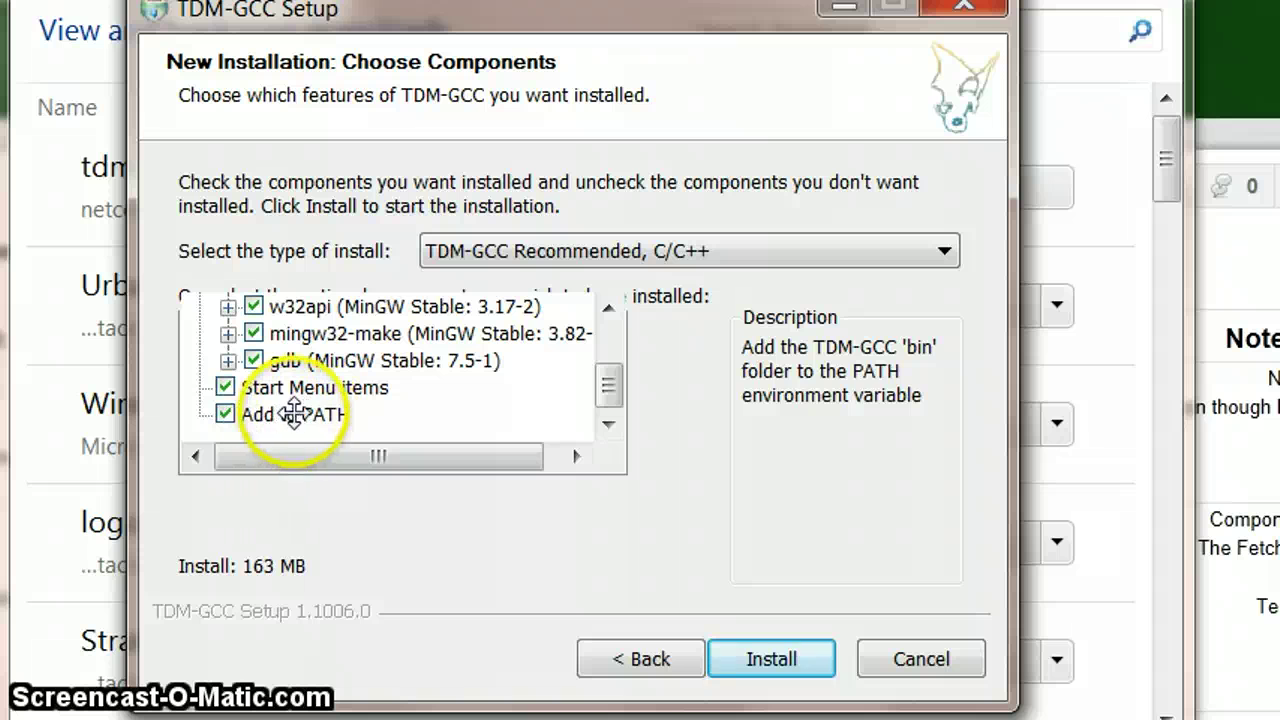
mouse_move(607, 378)
left_mouse_down()
mouse_move(609, 337)
mouse_move(609, 400)
left_mouse_up()
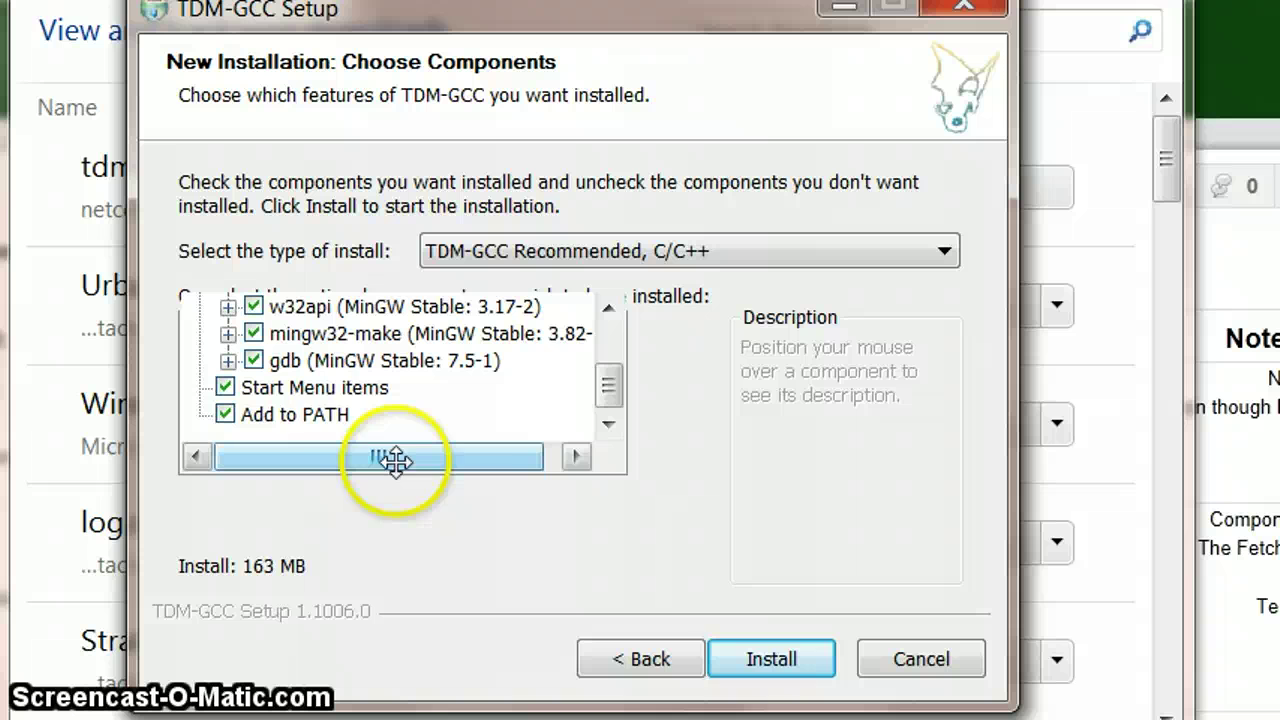
left_click(766, 650)
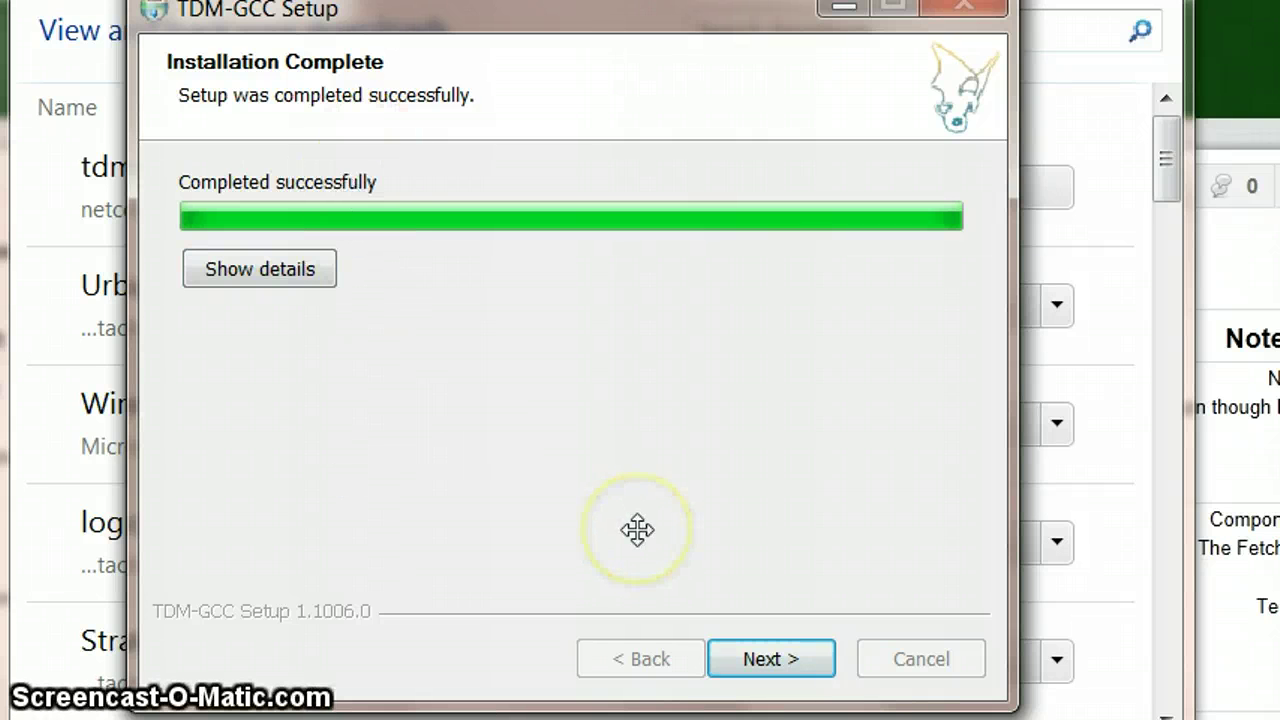
left_click(765, 660)
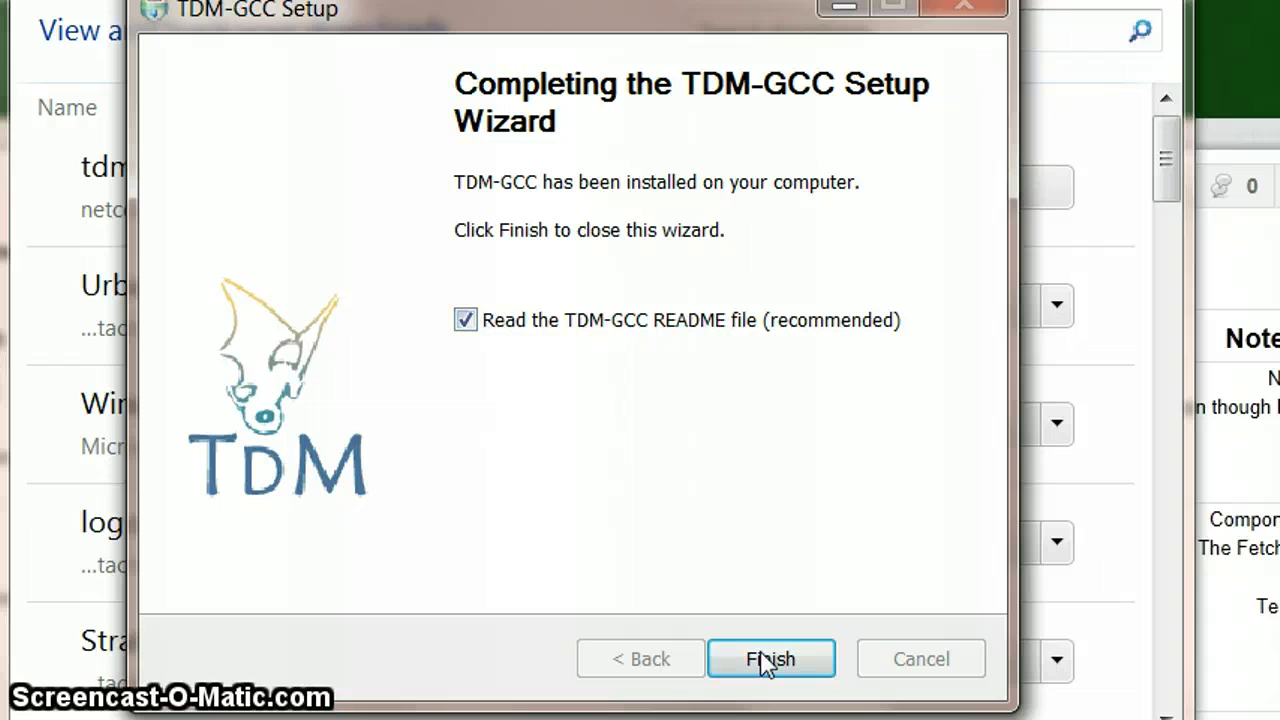
left_click(765, 660)
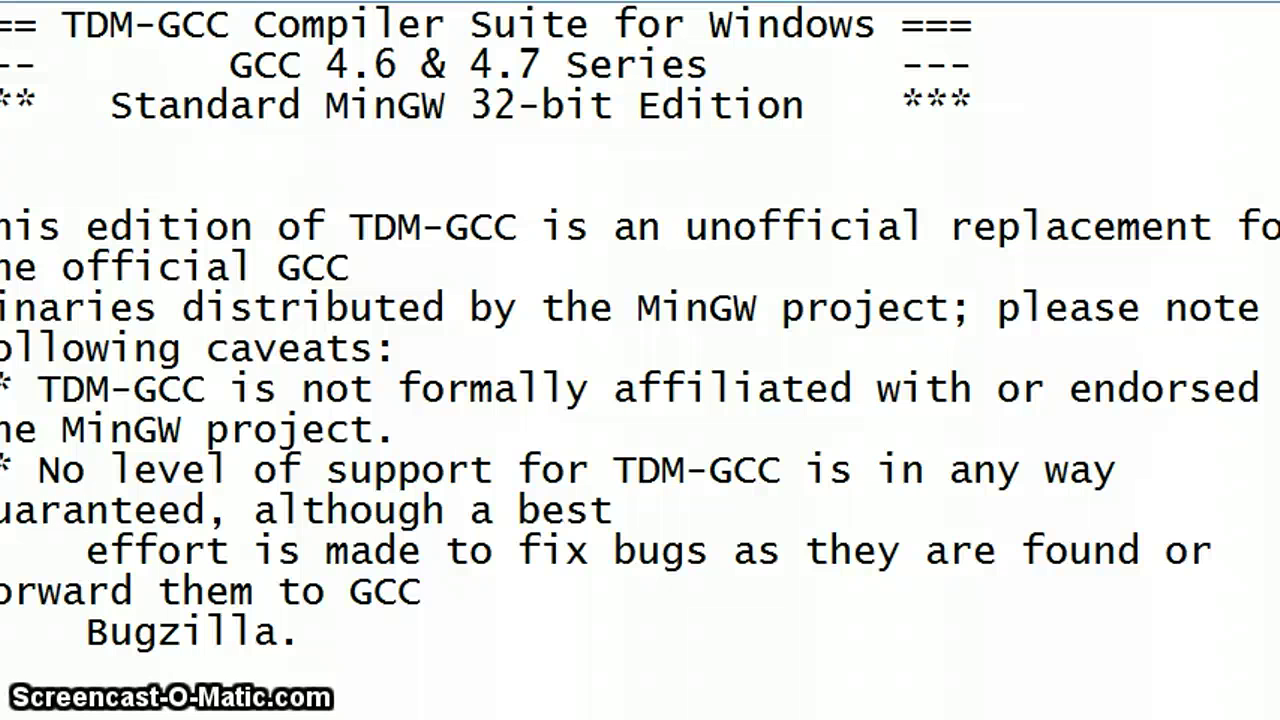
Step: Open the MinGW32 folder on the SolidState (C:) drive from Computer
key("super")
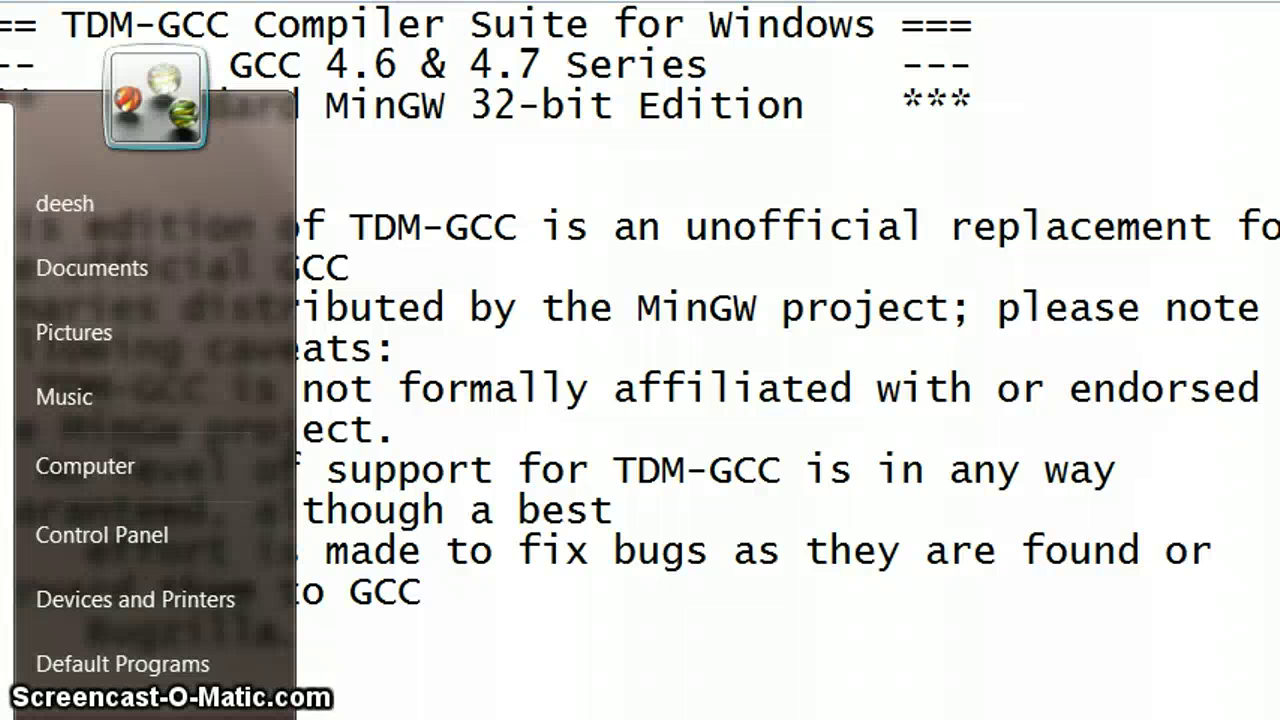
left_click(108, 466)
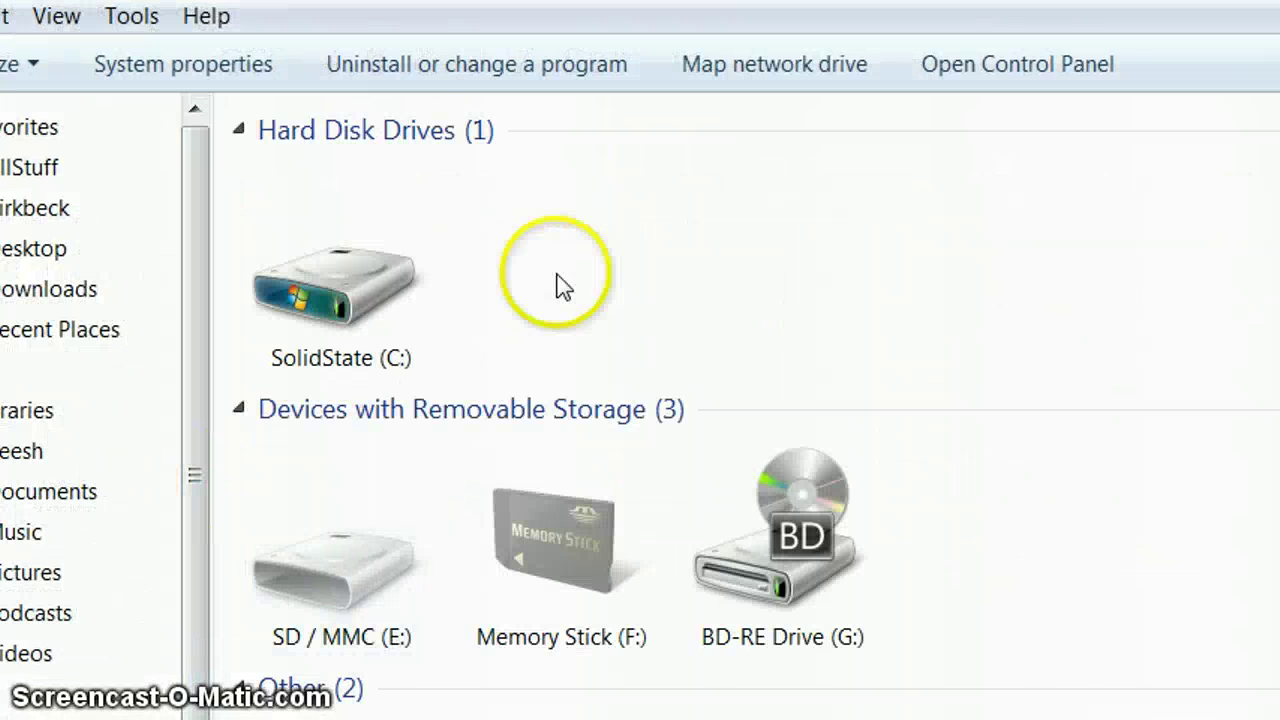
double_click(351, 289)
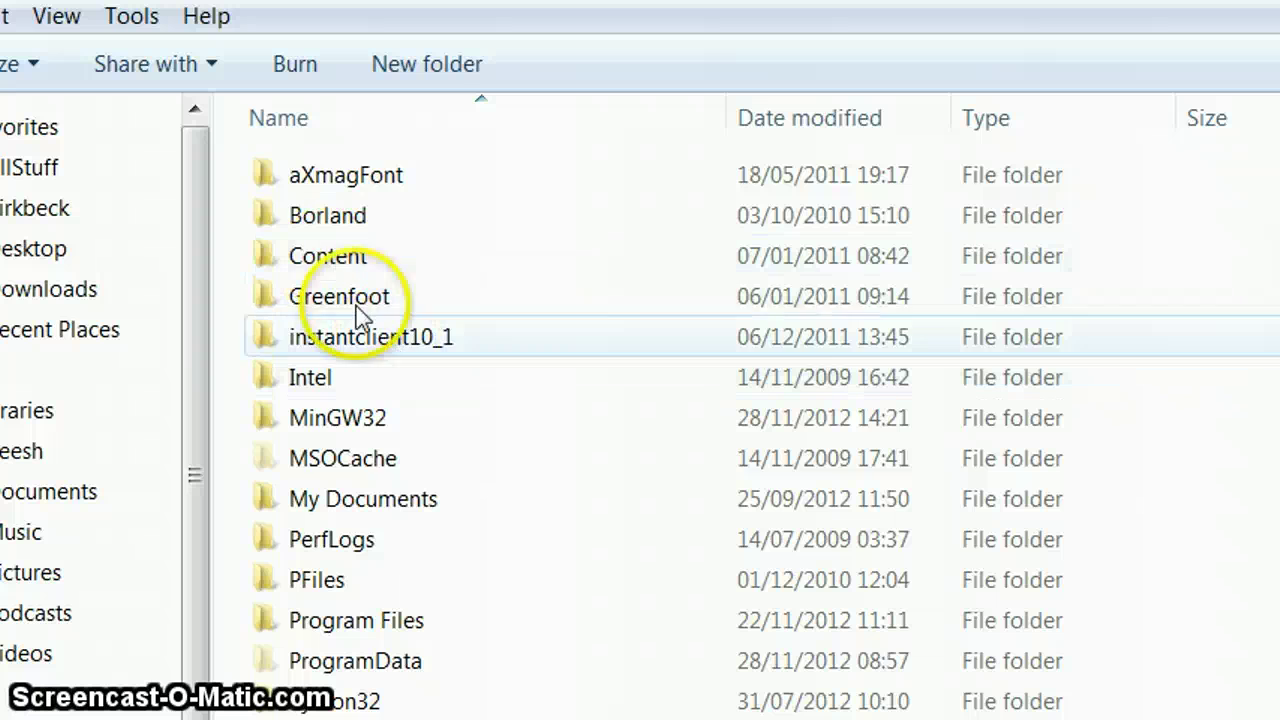
scroll(470, 400, "down", 1)
double_click(355, 346)
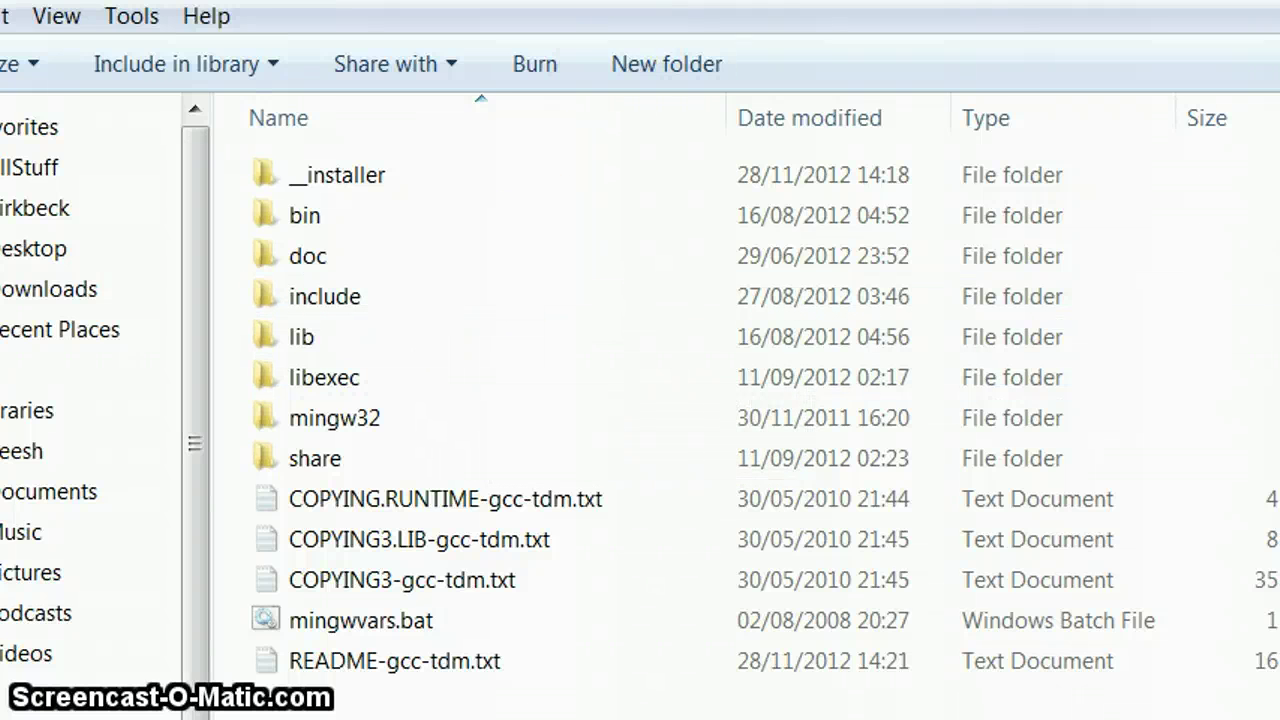
Step: Examine the compiler programs in the bin folder and return to the MinGW32 folder
left_click(324, 228)
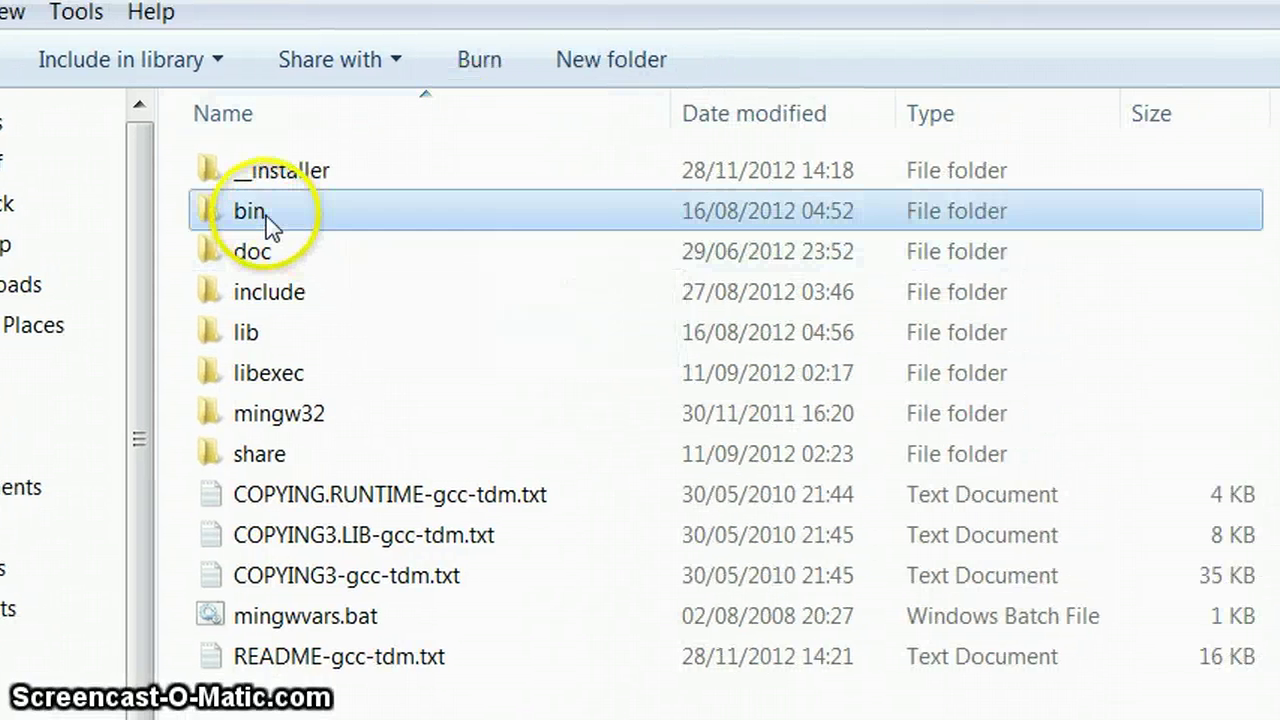
double_click(268, 225)
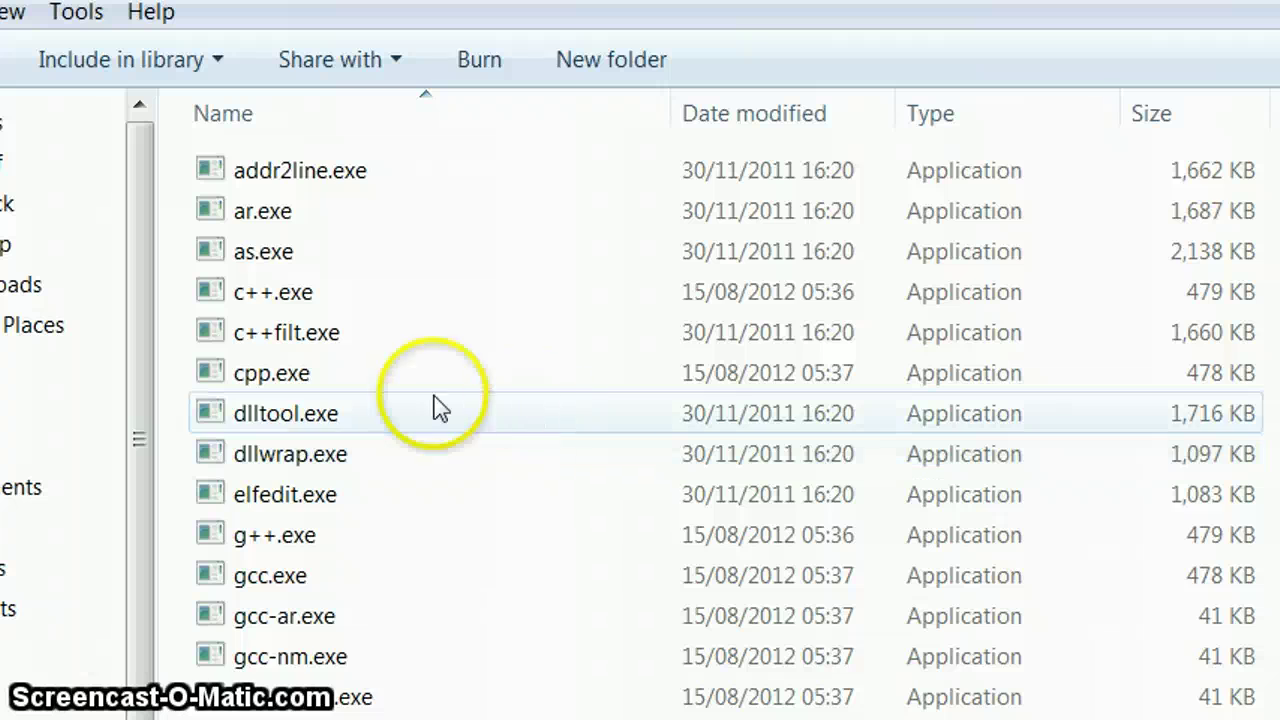
scroll(440, 408, "down", 6)
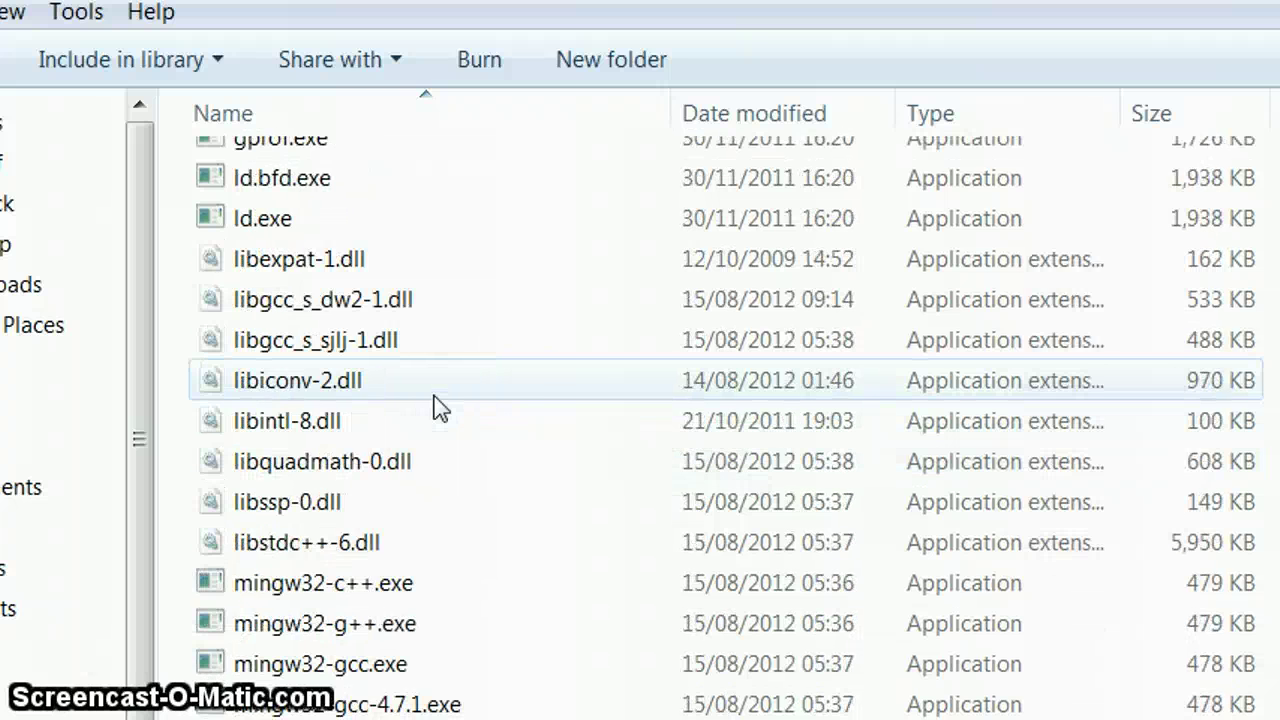
scroll(440, 408, "up", 5)
scroll(440, 408, "down", 7)
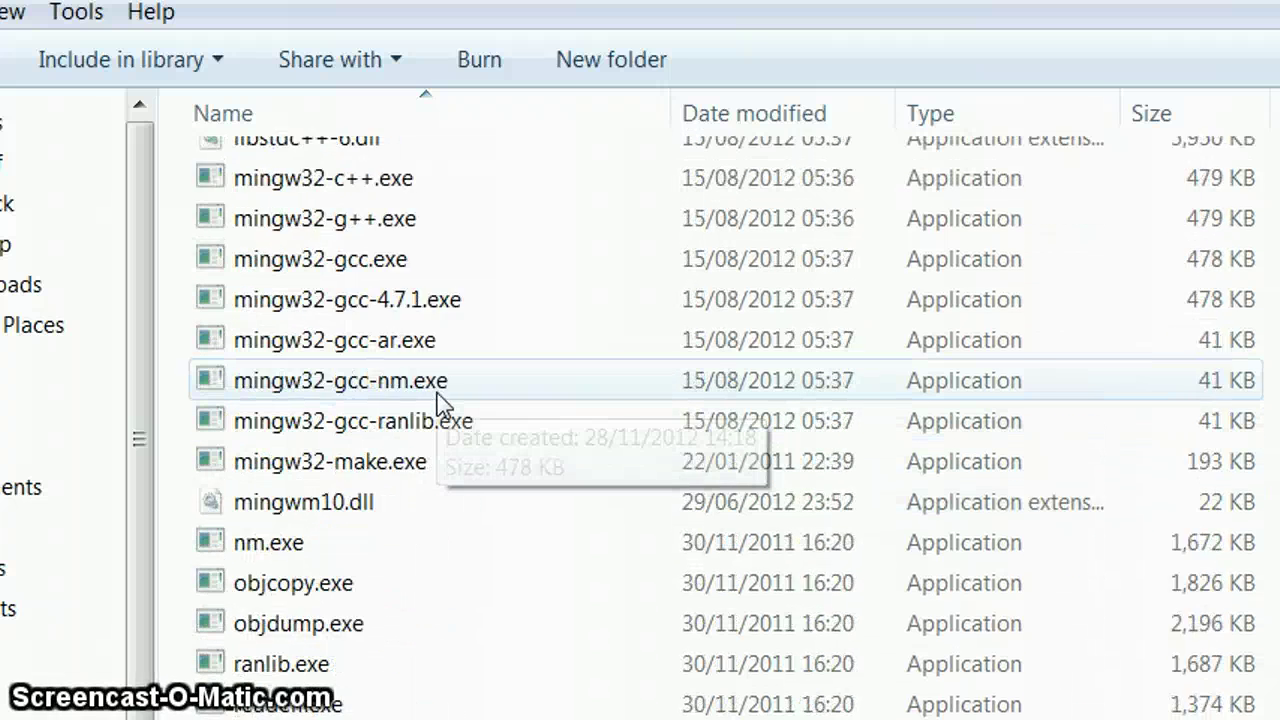
scroll(440, 405, "up", 8)
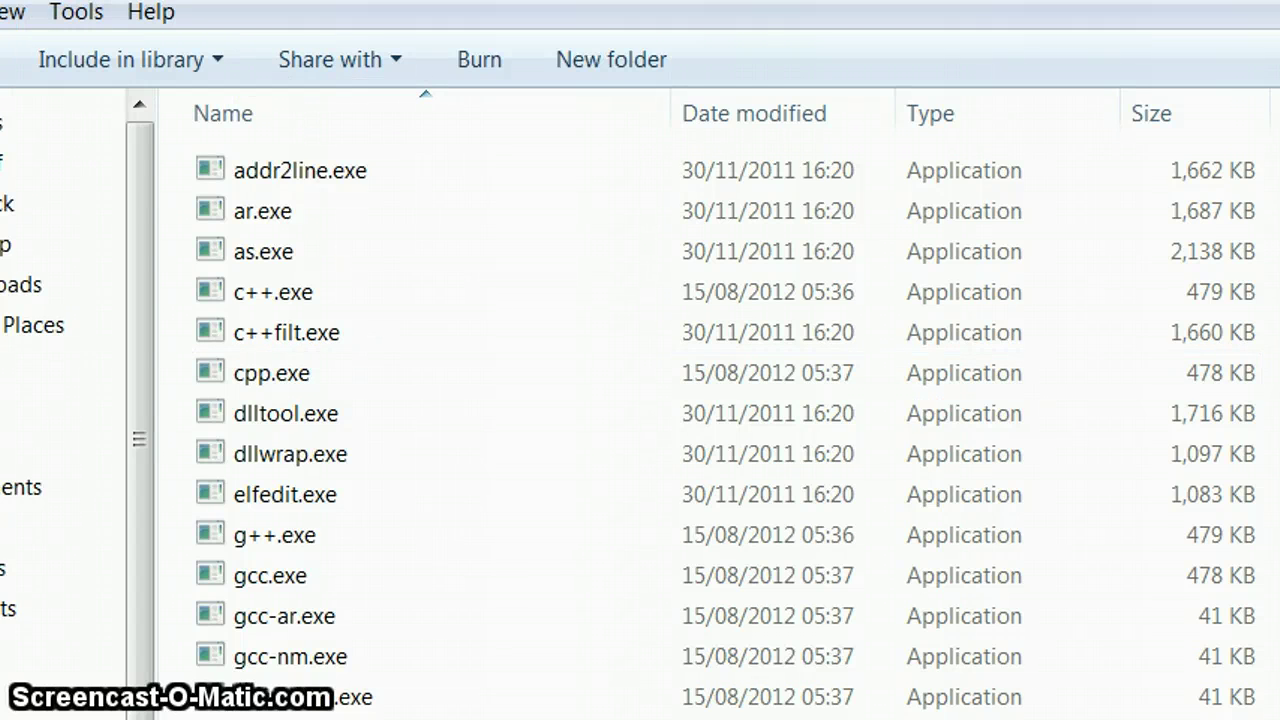
key("alt+Left")
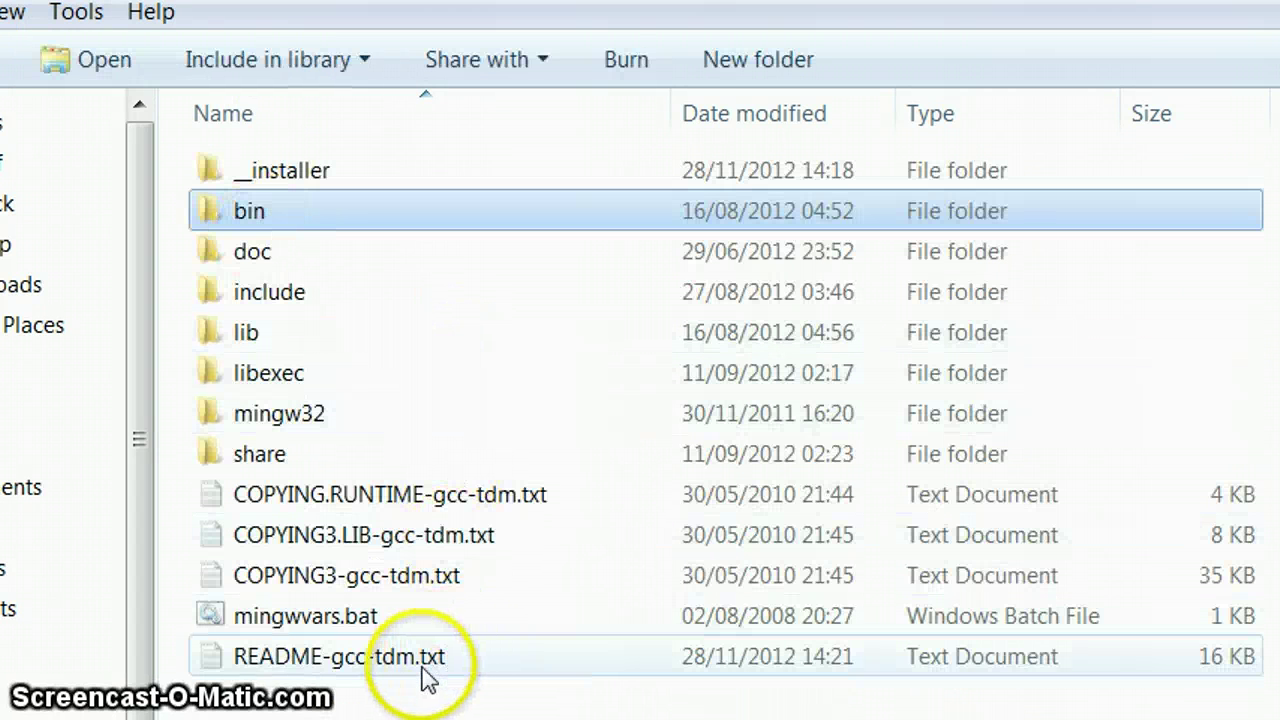